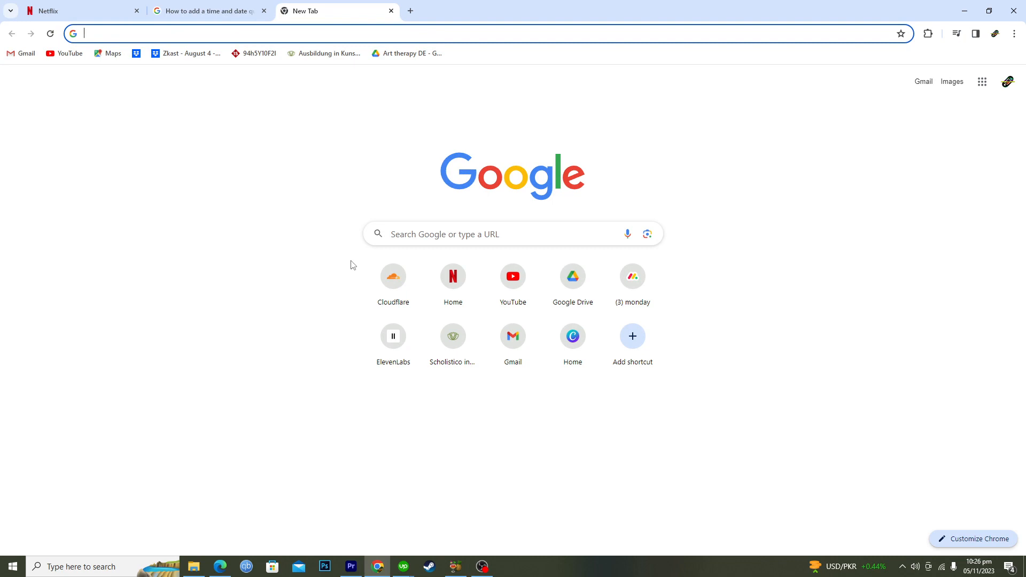
type("google for")
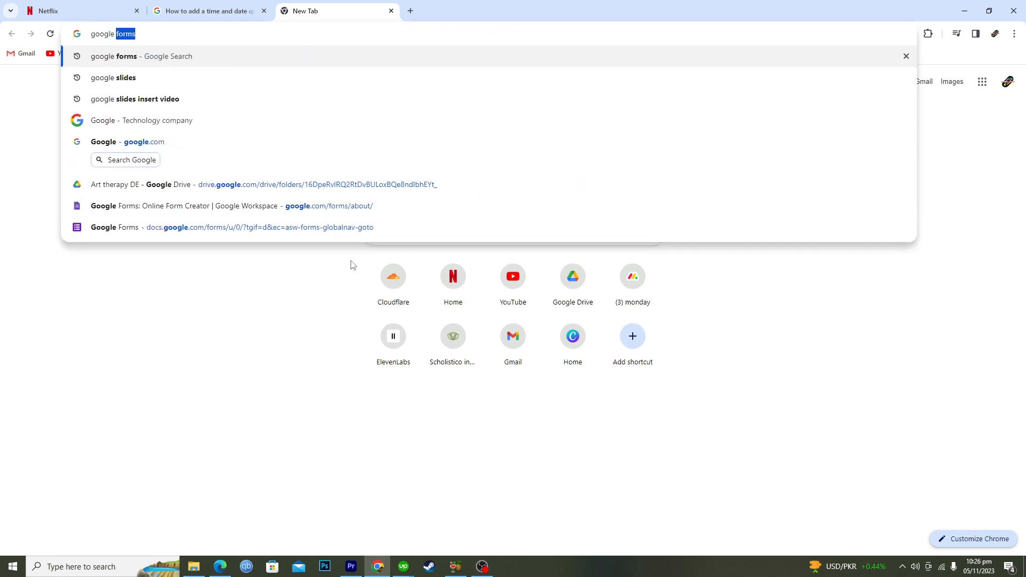
- Search 'google forms' in Chrome and go to the Google Forms product page
key("Return")
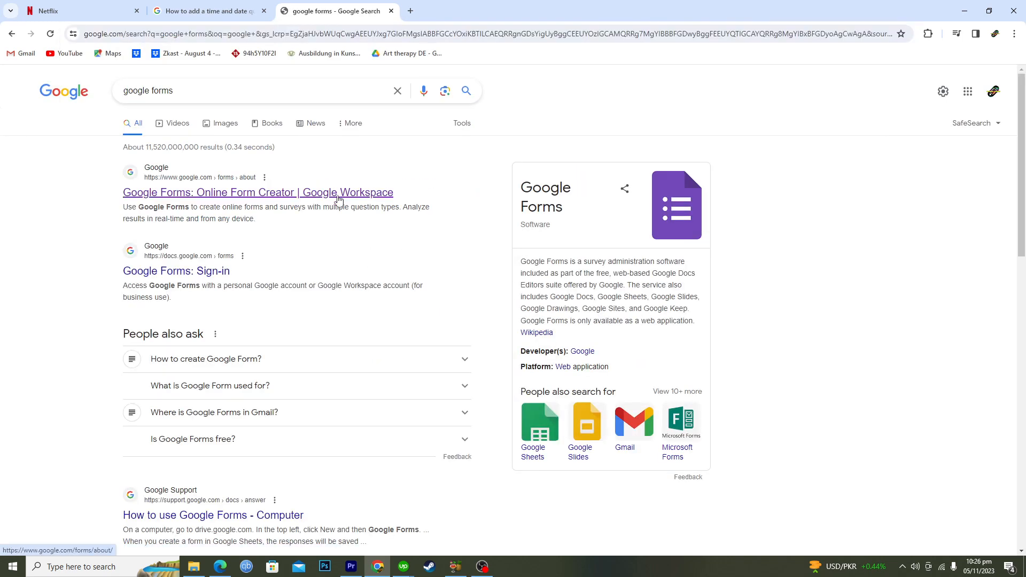
left_click(302, 196)
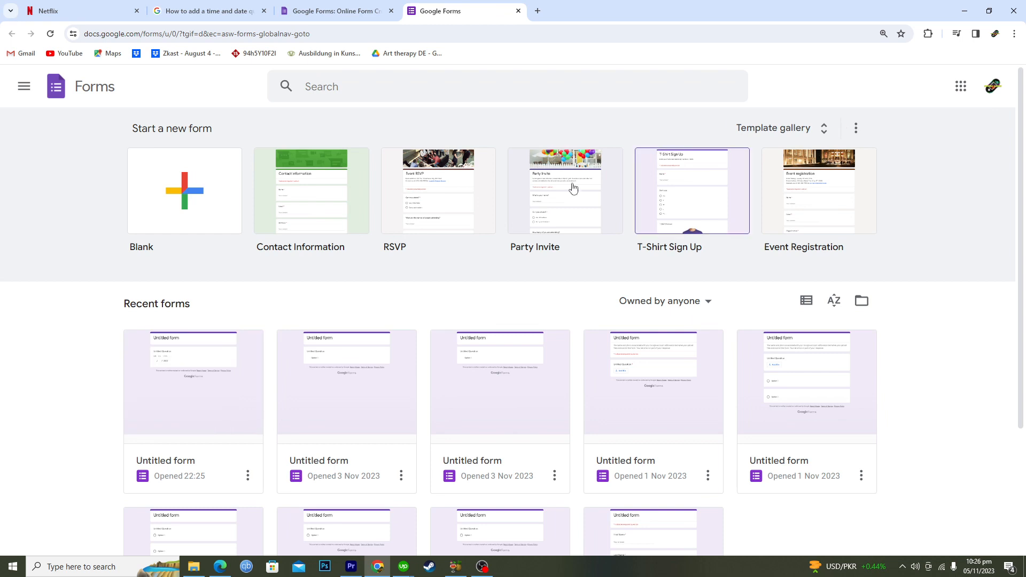
- Start a new form from the Blank template, giving one untitled multiple-choice question
left_click(167, 207)
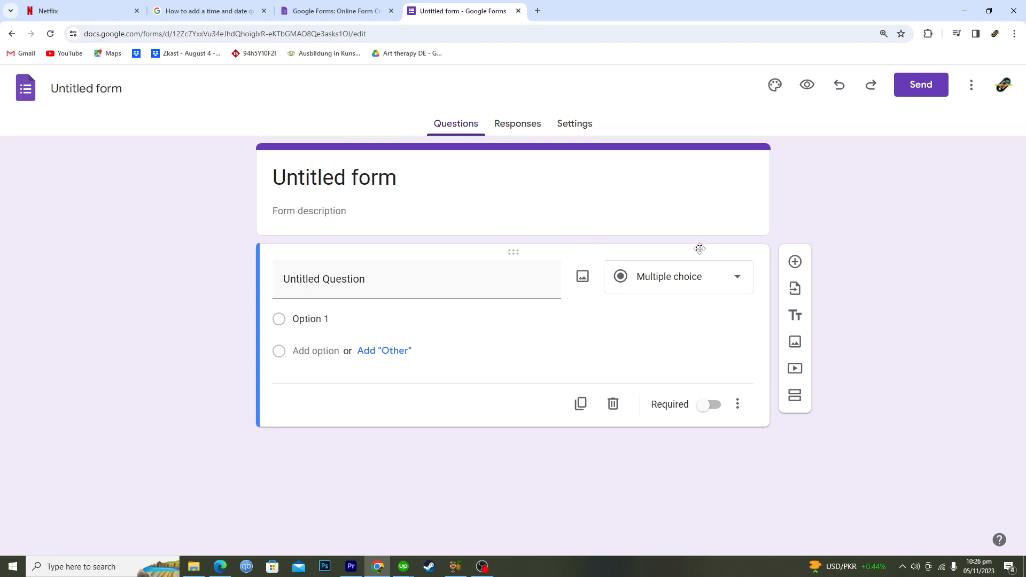
- Change the untitled question's type to Date, showing a day-month-year field
left_click(666, 277)
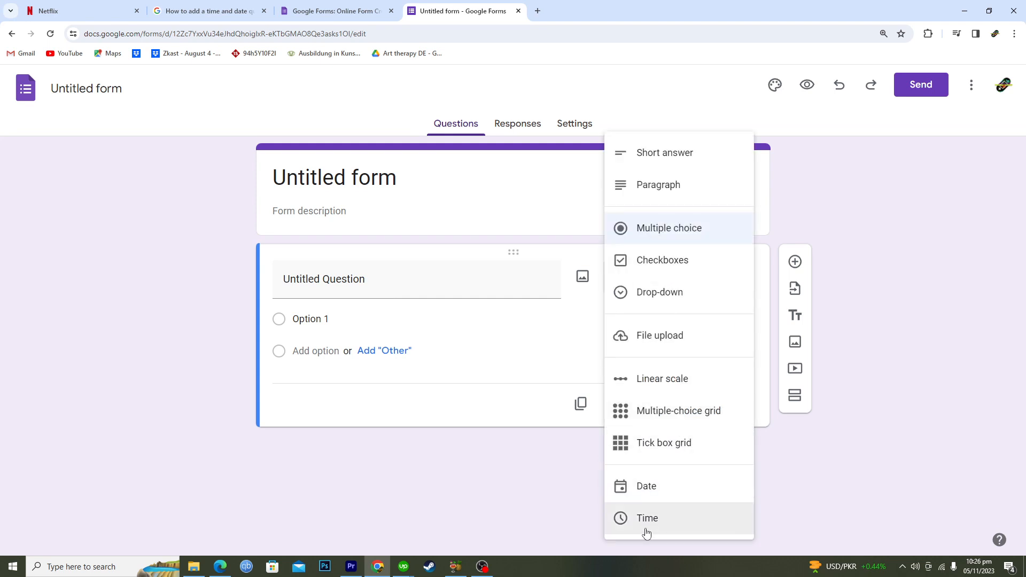
left_click(645, 486)
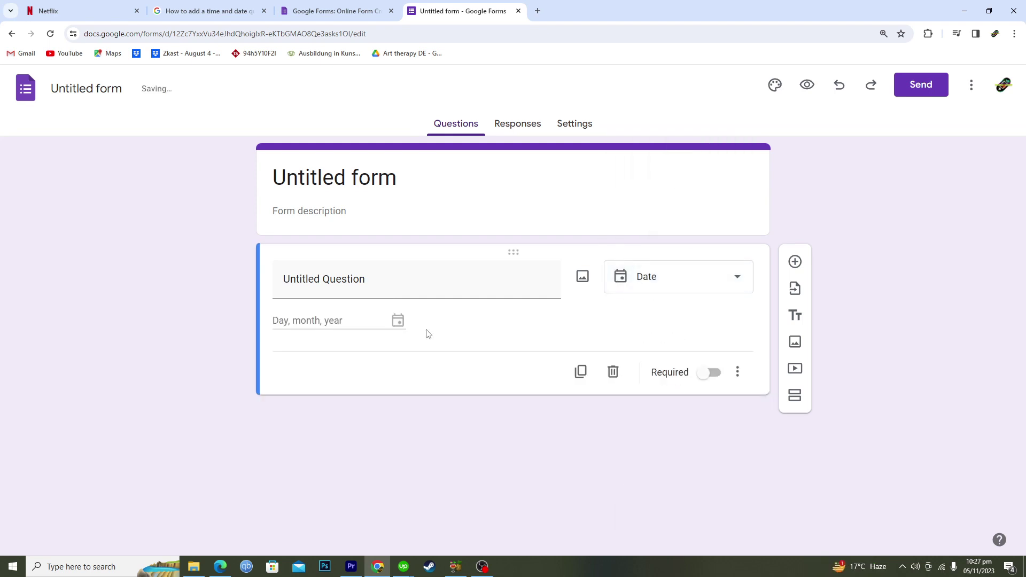
left_click(323, 278)
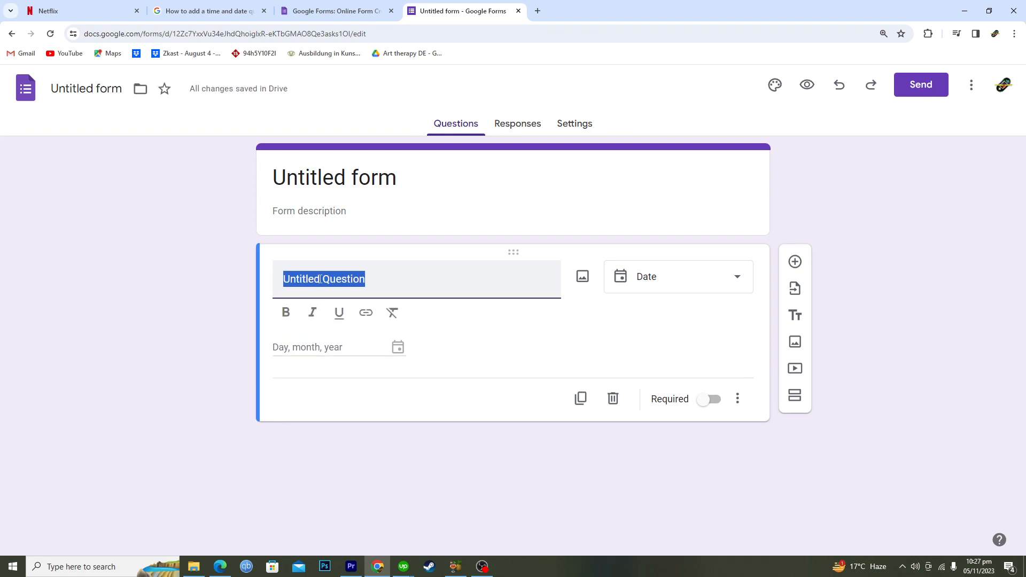
left_click(325, 349)
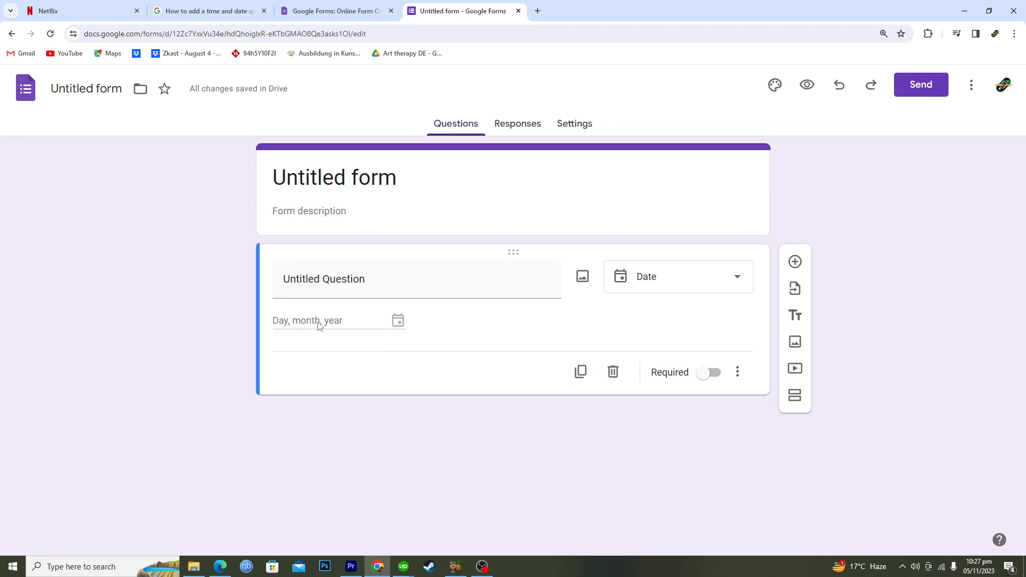
left_click(652, 277)
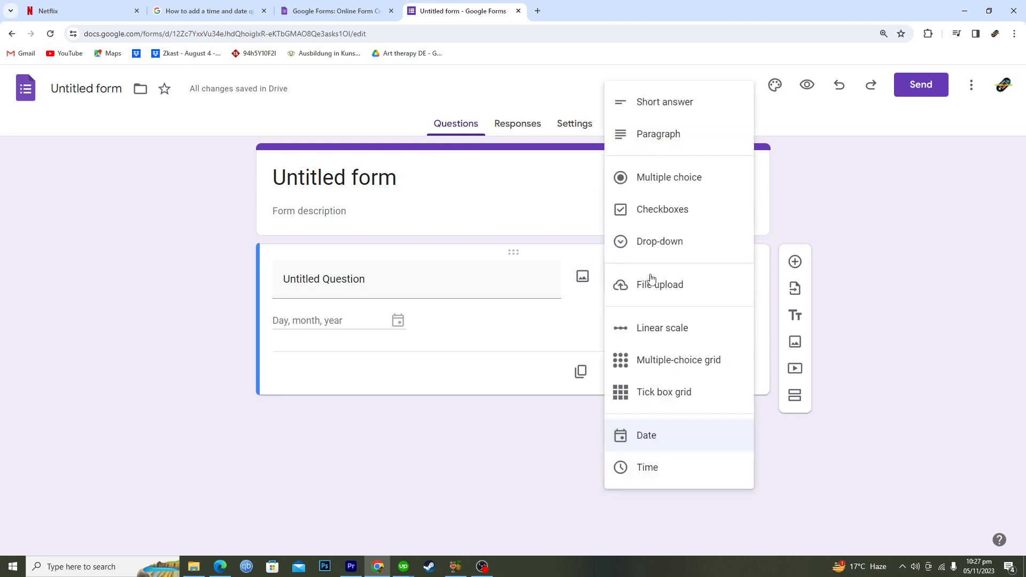
- Change the untitled question's type from Date to Time, showing a time field
left_click(647, 467)
left_click(320, 279)
left_click(388, 279)
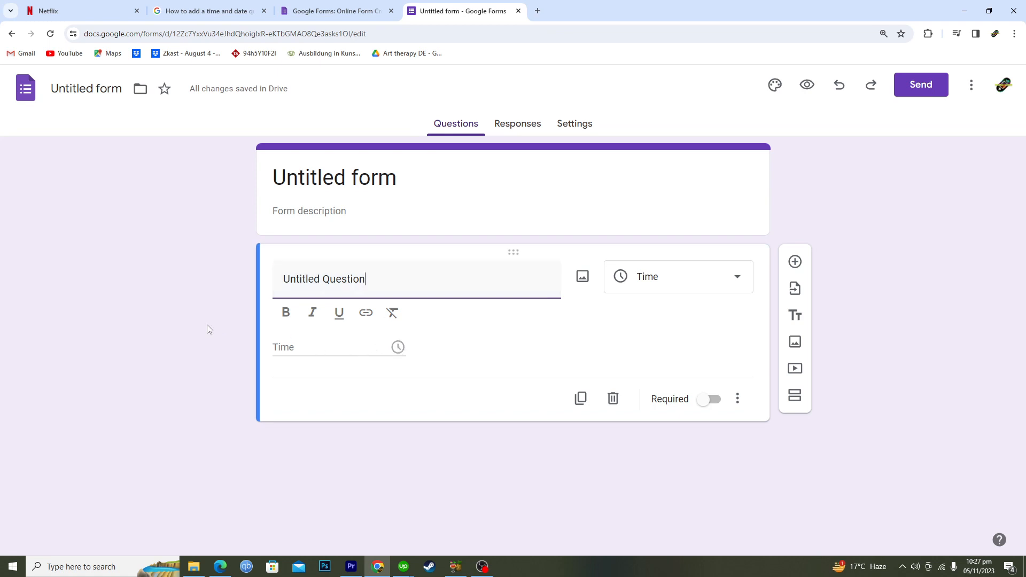
left_click(184, 326)
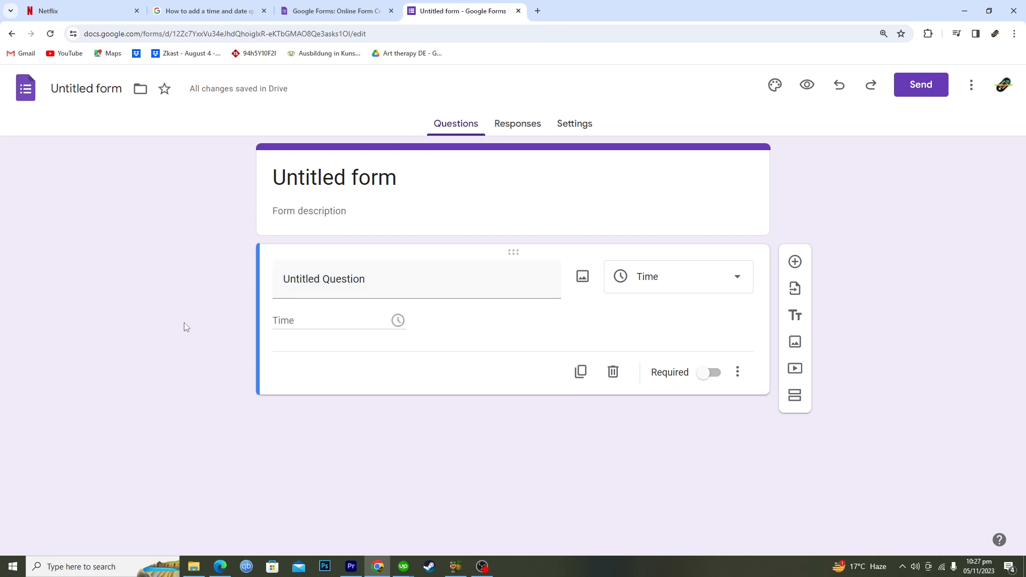